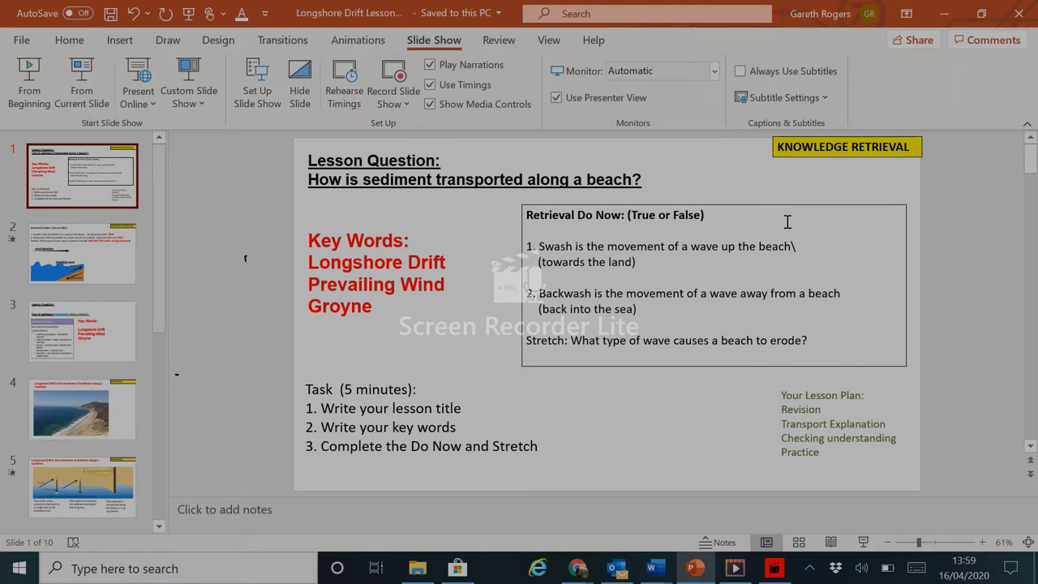
# Save the presentation in its current folder, replacing the existing file
pyautogui.click(23, 41)
pyautogui.click(53, 259)
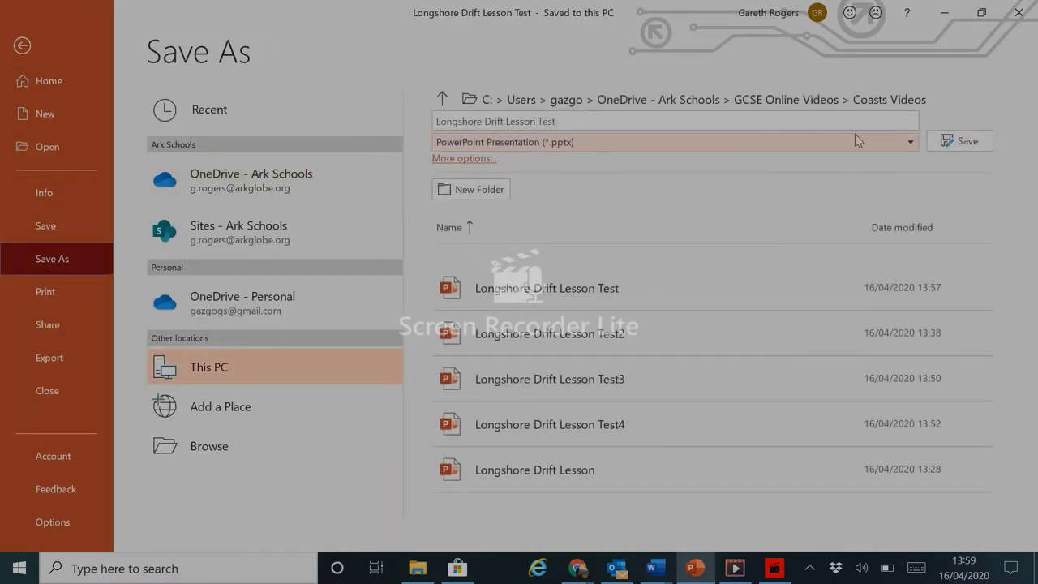
pyautogui.click(959, 141)
pyautogui.click(564, 343)
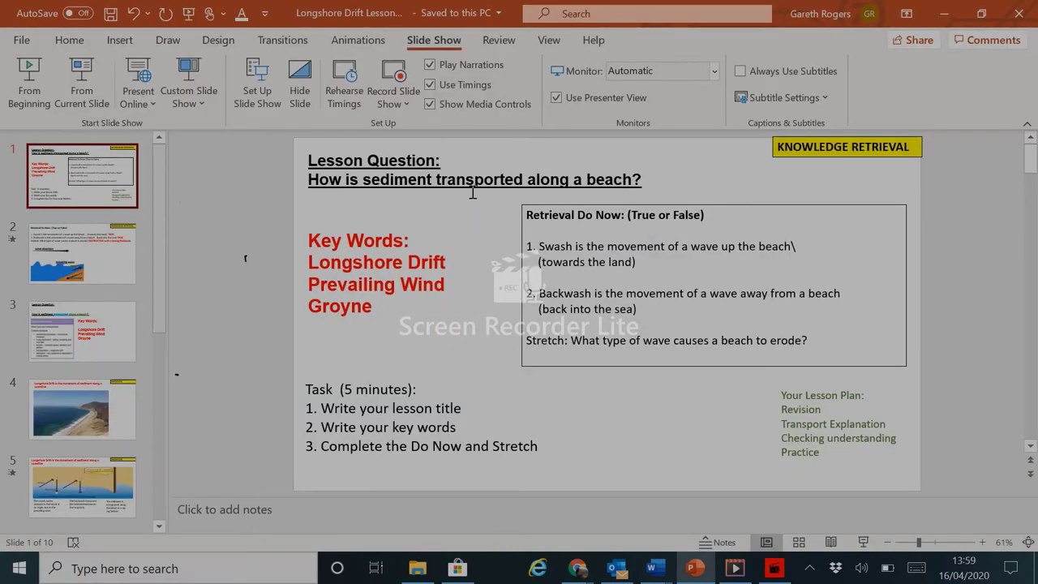
# Save the presentation as a PowerPoint Show (*.ppsx), replacing the existing show file
pyautogui.click(22, 40)
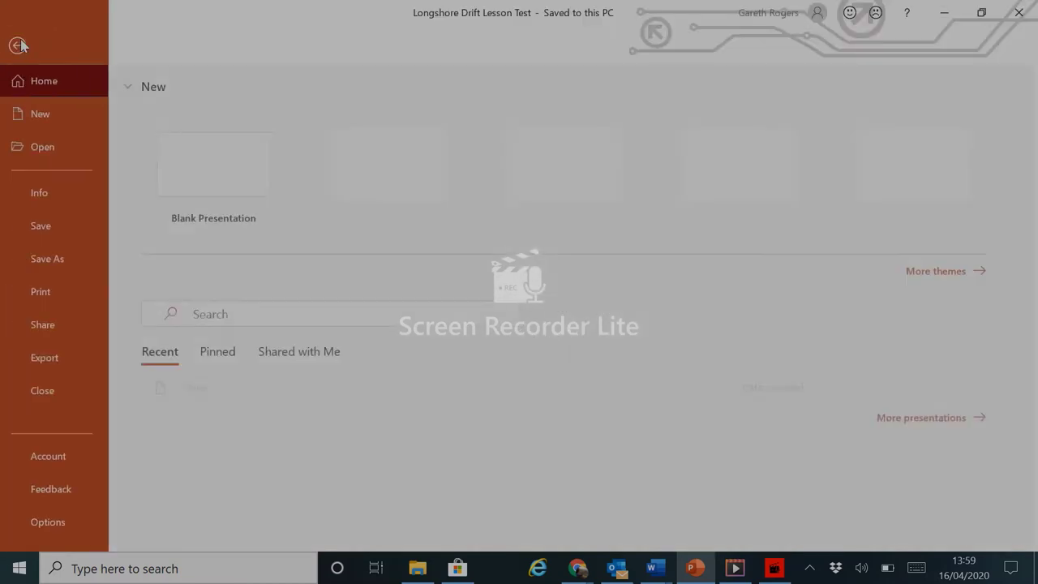
pyautogui.click(54, 261)
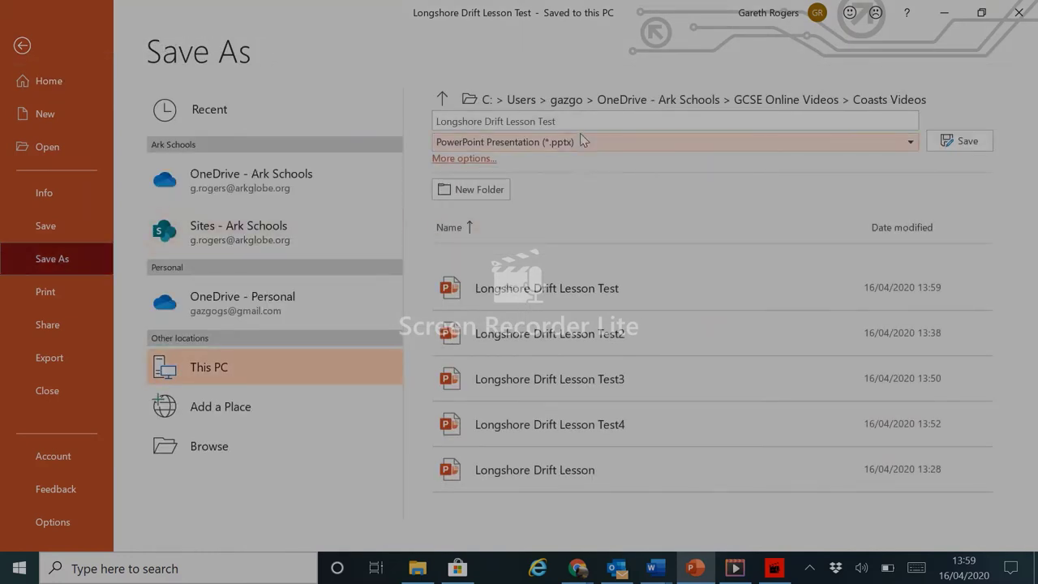
pyautogui.click(580, 146)
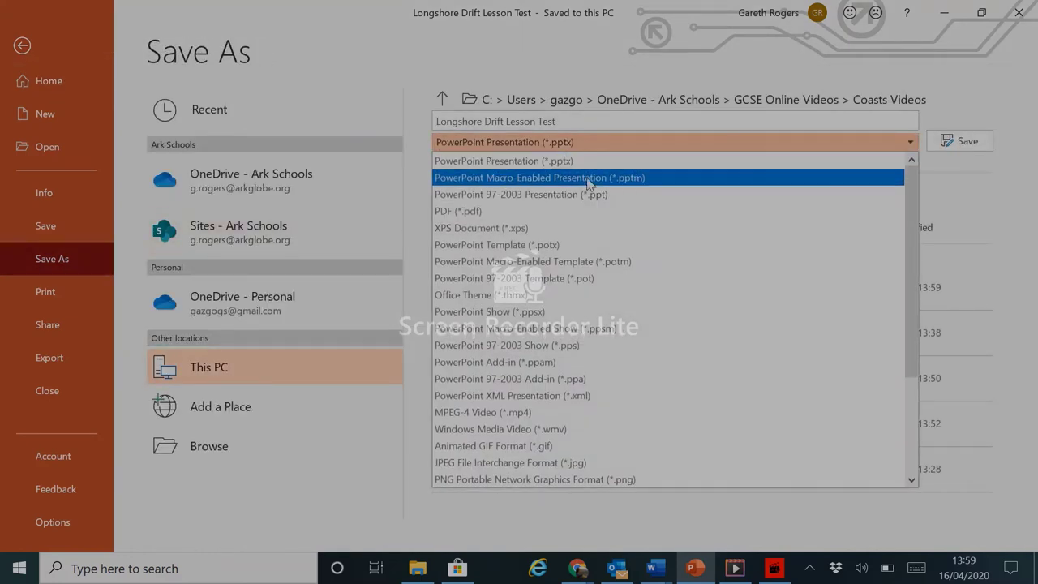
pyautogui.click(598, 308)
pyautogui.click(958, 143)
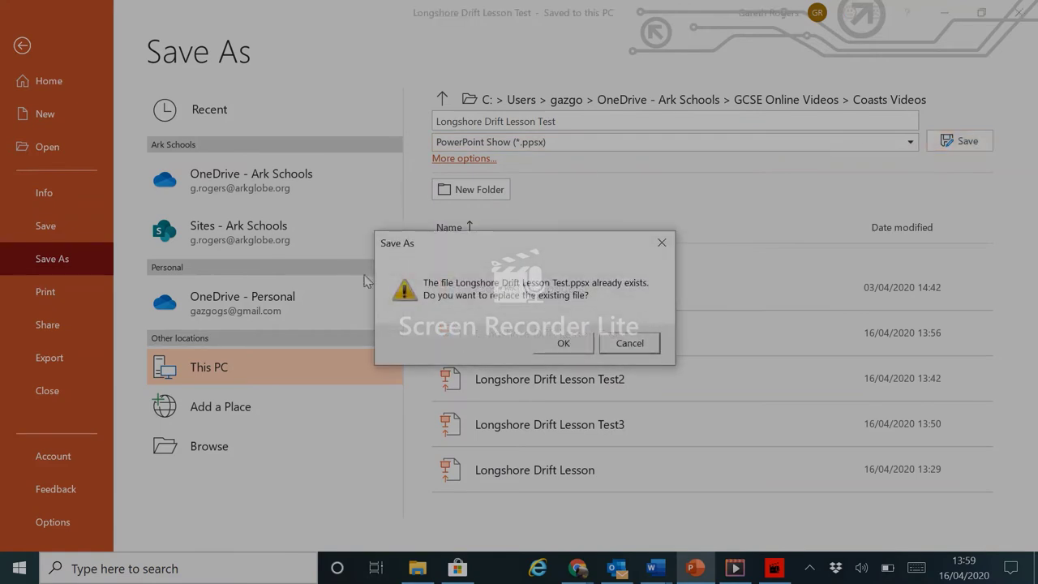
pyautogui.click(561, 343)
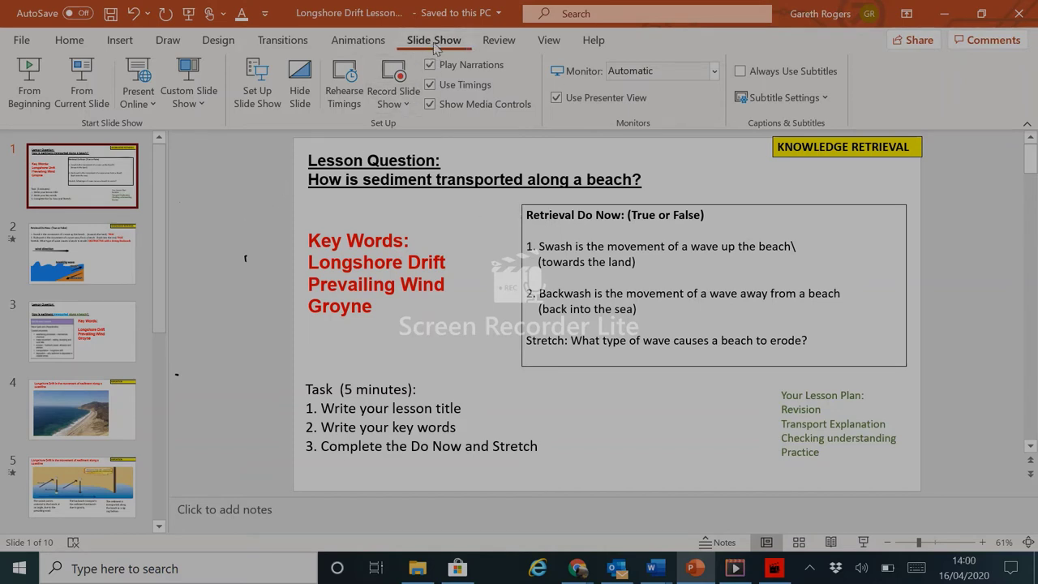
# Start a slide-show recording from the current slide, slide 1
pyautogui.click(408, 104)
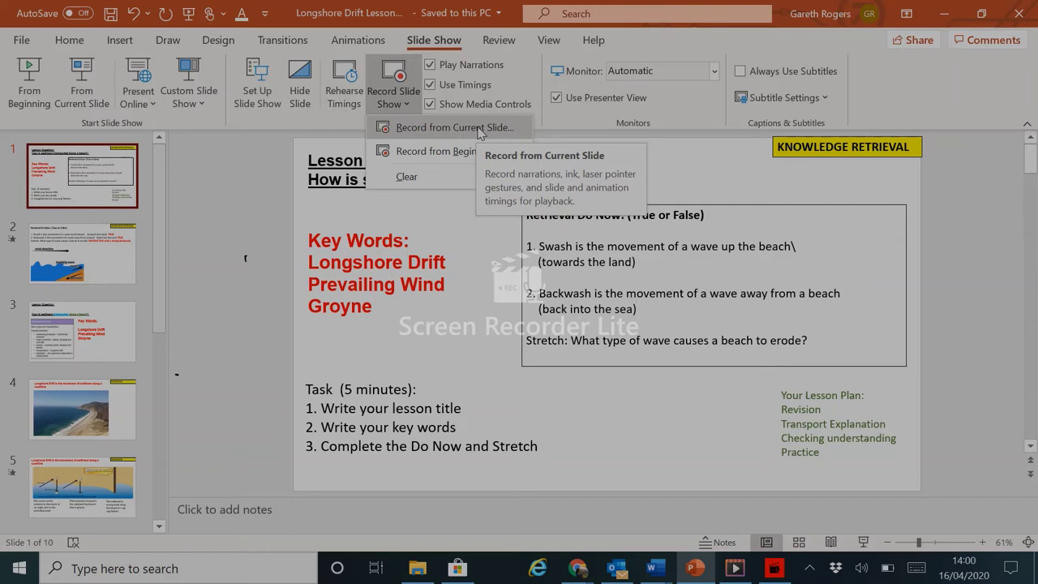
pyautogui.click(478, 130)
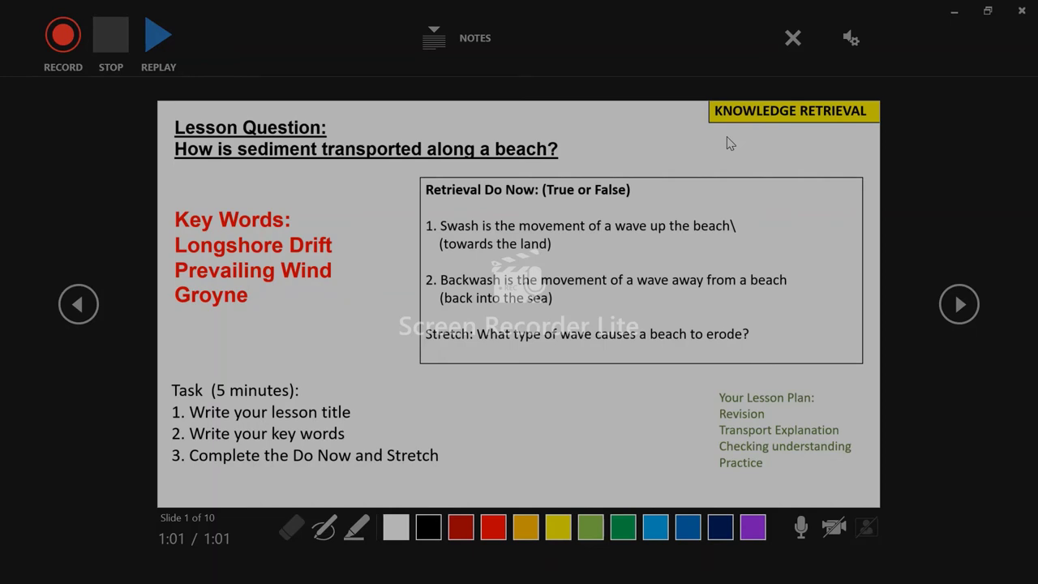
# With the pen, handwrite 'Test' and a tick in red below the task list
pyautogui.click(327, 531)
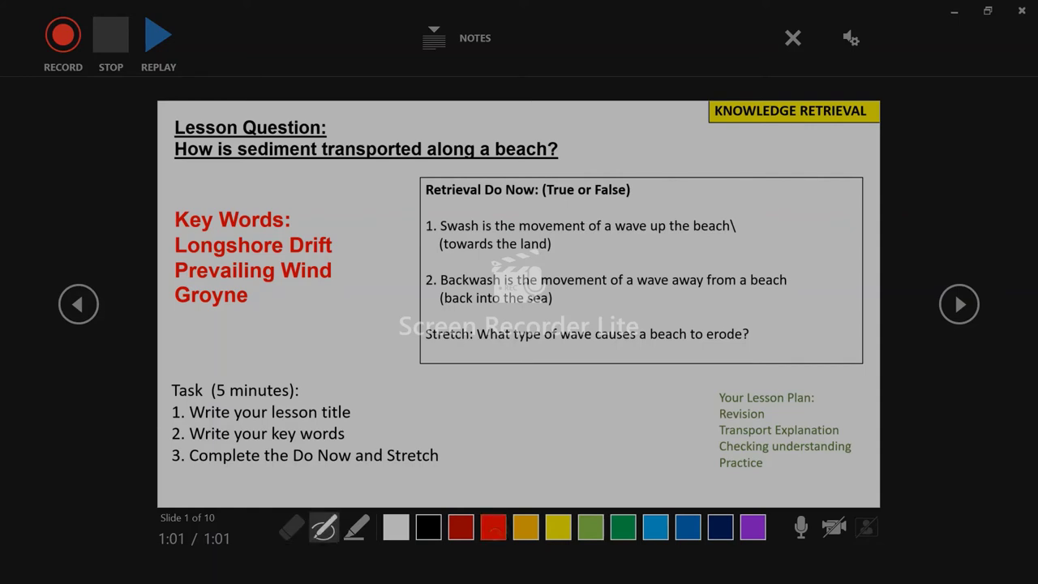
pyautogui.moveTo(458, 459); pyautogui.dragTo(489, 446)
pyautogui.moveTo(475, 457)
pyautogui.mouseDown()
pyautogui.moveTo(481, 481)
pyautogui.moveTo(514, 480)
pyautogui.mouseUp()
pyautogui.moveTo(543, 432)
pyautogui.mouseDown()
pyautogui.moveTo(538, 472)
pyautogui.moveTo(556, 446)
pyautogui.moveTo(632, 434)
pyautogui.mouseUp()
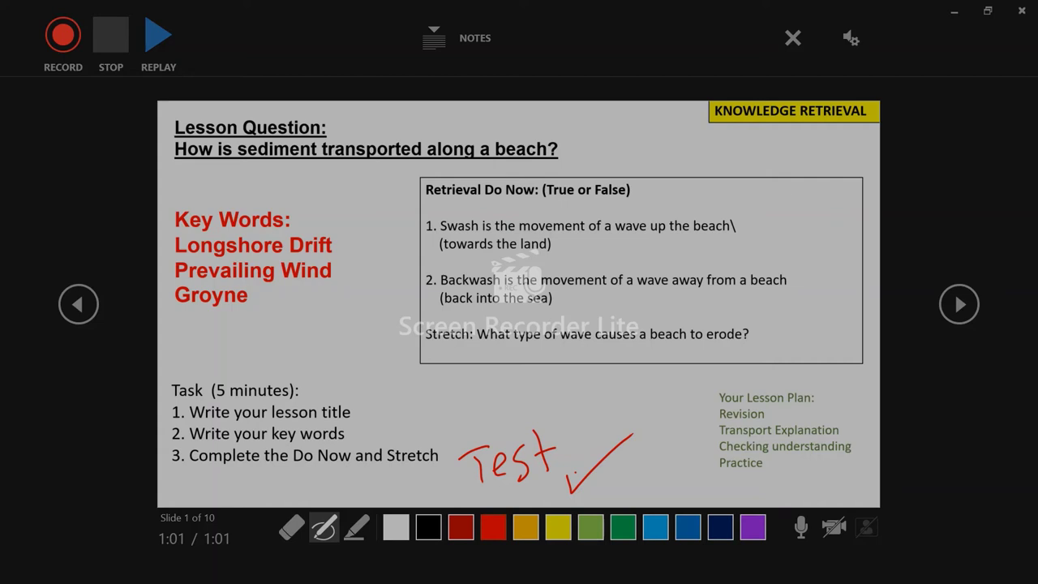
# Start narration recording and draw navy brackets on both sides of the Retrieval box
pyautogui.click(58, 40)
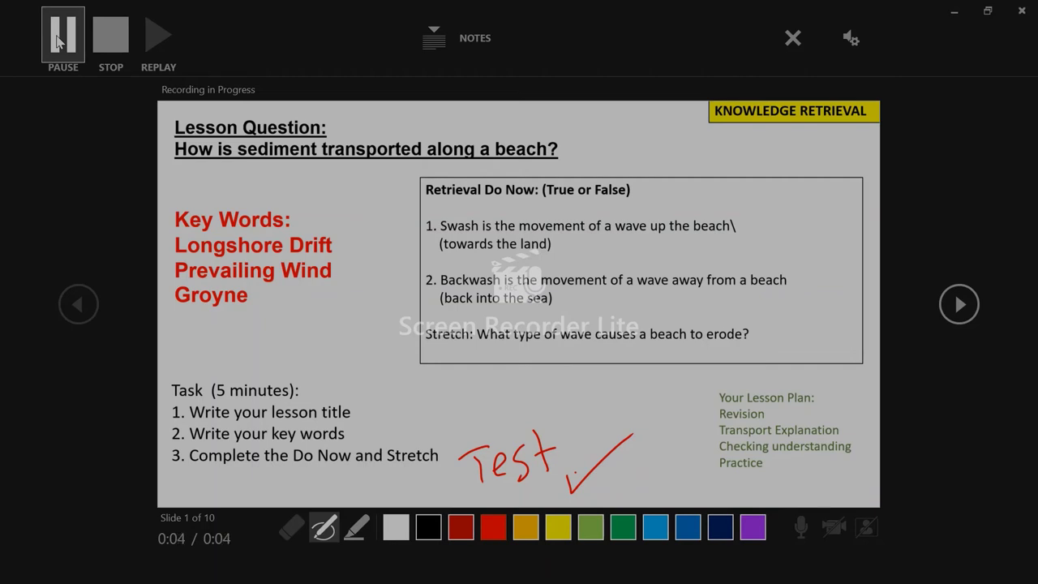
pyautogui.click(720, 527)
pyautogui.moveTo(750, 193)
pyautogui.mouseDown()
pyautogui.moveTo(802, 199)
pyautogui.moveTo(762, 375)
pyautogui.moveTo(754, 370)
pyautogui.mouseUp()
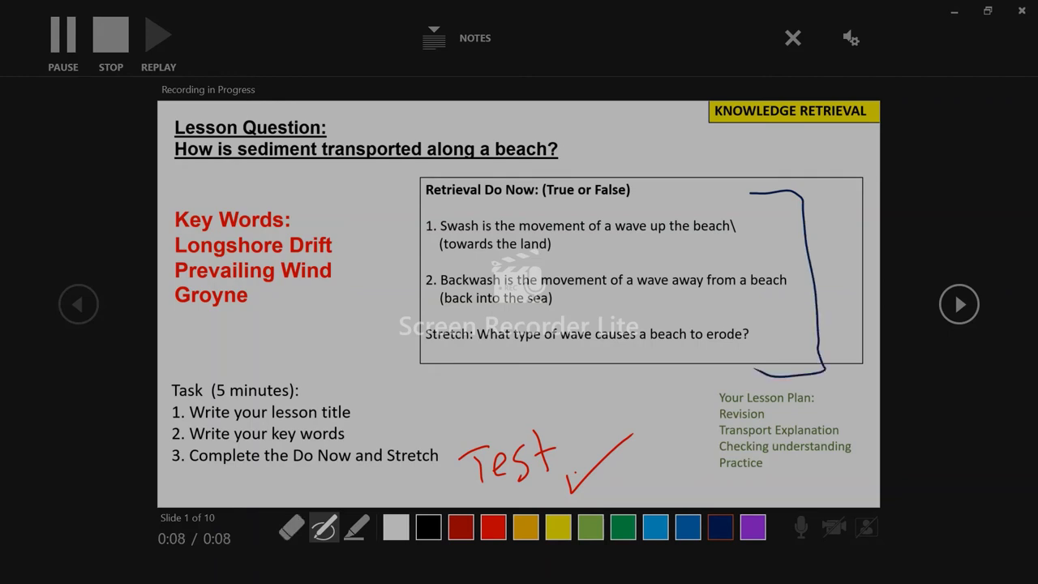
pyautogui.moveTo(431, 168)
pyautogui.mouseDown()
pyautogui.moveTo(378, 381)
pyautogui.moveTo(431, 405)
pyautogui.mouseUp()
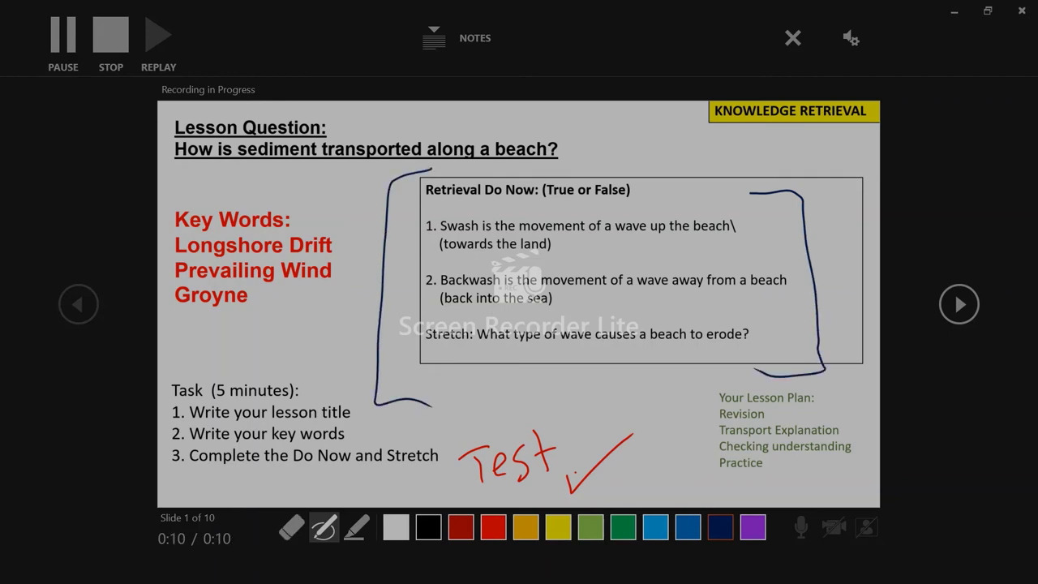
# Handwrite 'model' in navy ink under the left bracket
pyautogui.moveTo(436, 408)
pyautogui.mouseDown()
pyautogui.moveTo(445, 387)
pyautogui.moveTo(460, 407)
pyautogui.mouseUp()
pyautogui.moveTo(475, 389); pyautogui.dragTo(472, 392)
pyautogui.click(505, 401)
pyautogui.moveTo(496, 389)
pyautogui.mouseDown()
pyautogui.moveTo(499, 403)
pyautogui.moveTo(519, 397)
pyautogui.mouseUp()
pyautogui.moveTo(519, 397); pyautogui.dragTo(538, 404)
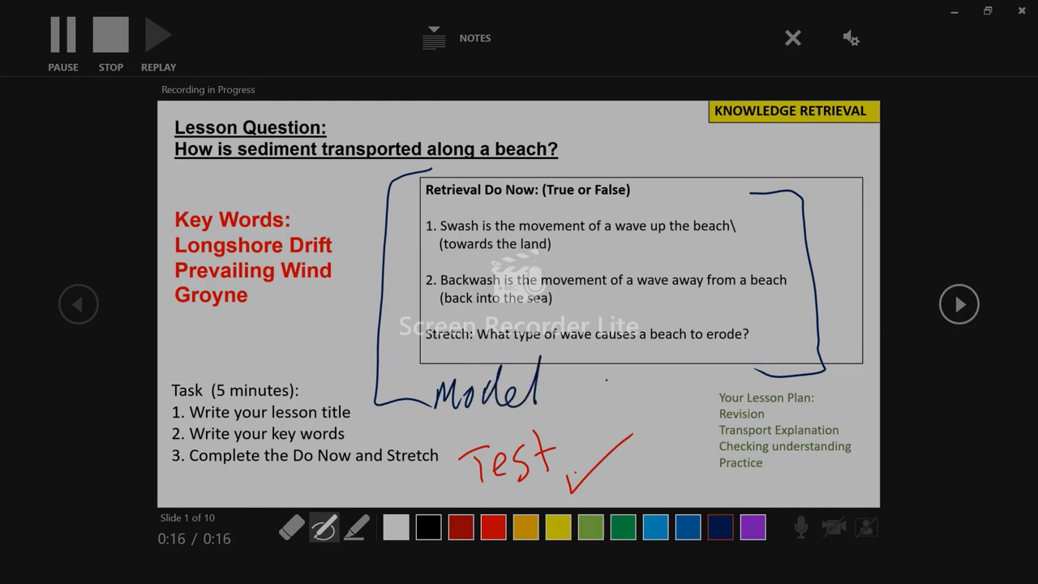
# Loop navy ink around 'beach' and handwrite 'Pen' above the red tick
pyautogui.moveTo(645, 349); pyautogui.dragTo(702, 357)
pyautogui.moveTo(702, 356); pyautogui.dragTo(656, 321)
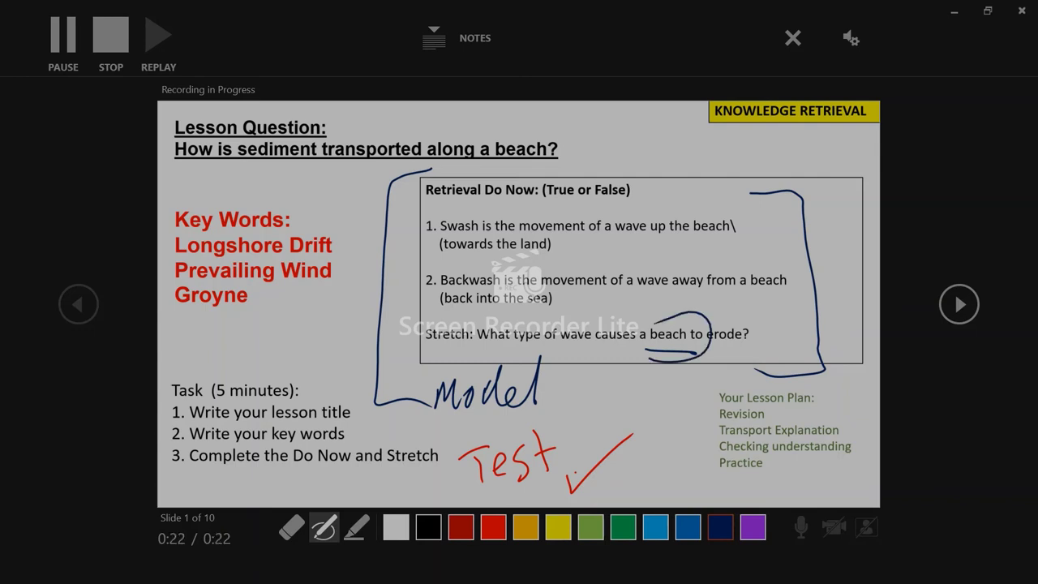
pyautogui.moveTo(633, 395)
pyautogui.mouseDown()
pyautogui.moveTo(629, 429)
pyautogui.moveTo(633, 410)
pyautogui.mouseUp()
pyautogui.moveTo(641, 409); pyautogui.dragTo(689, 399)
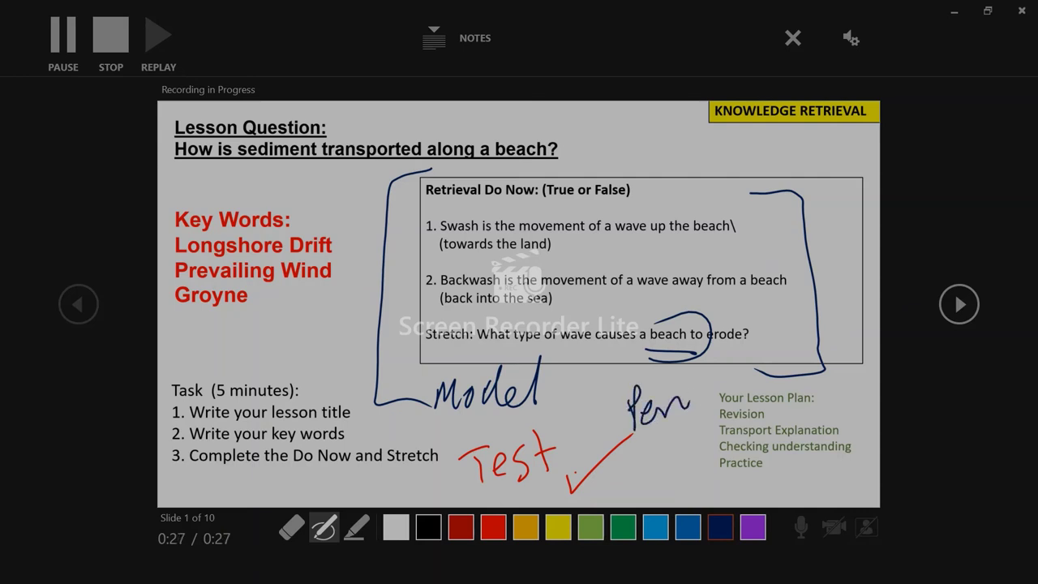
# Close the recording window and check the Clear options, leaving the recording intact
pyautogui.click(1020, 14)
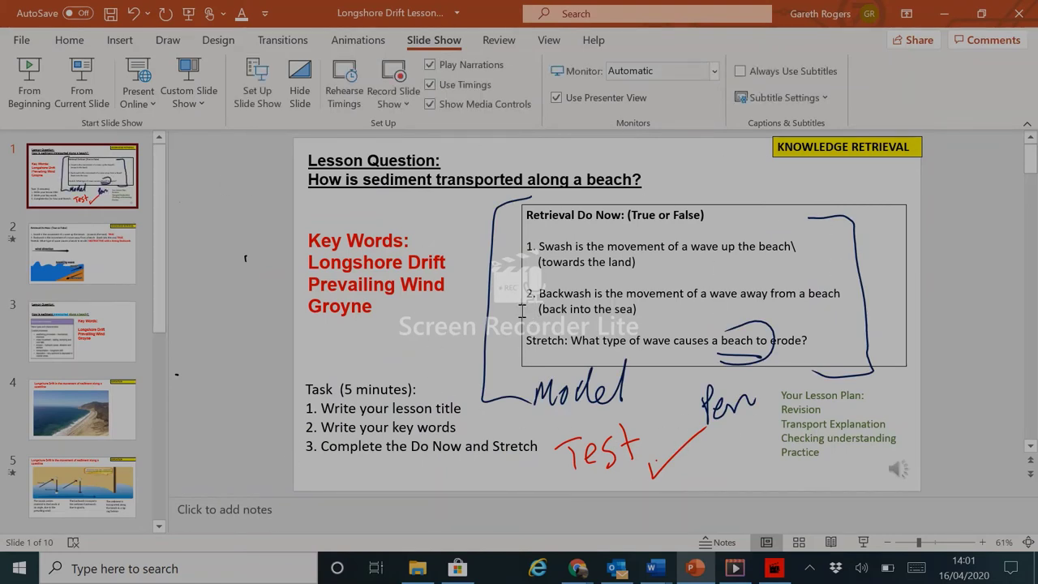
pyautogui.click(407, 106)
pyautogui.moveTo(427, 180)
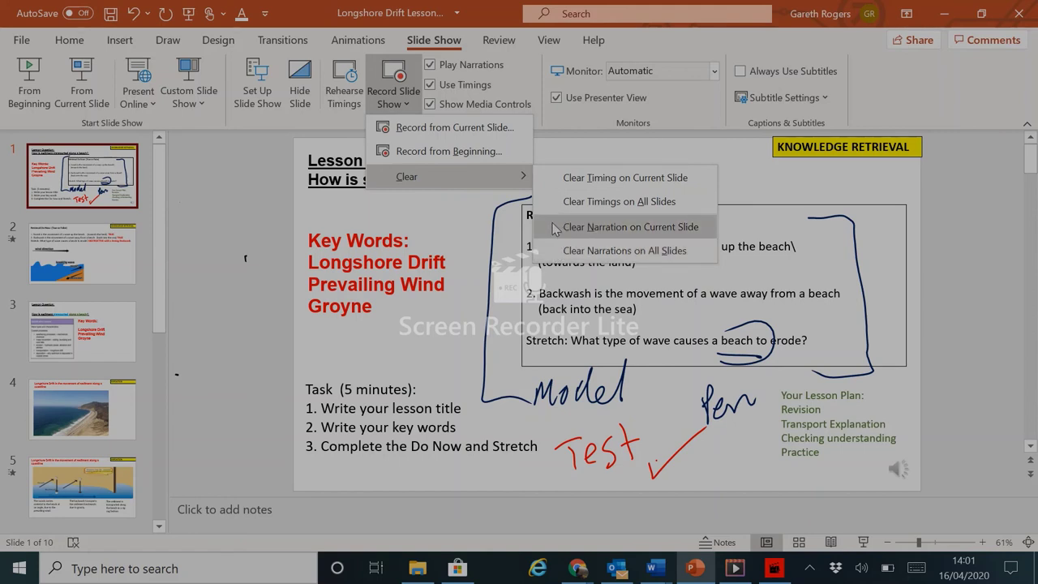
pyautogui.click(480, 217)
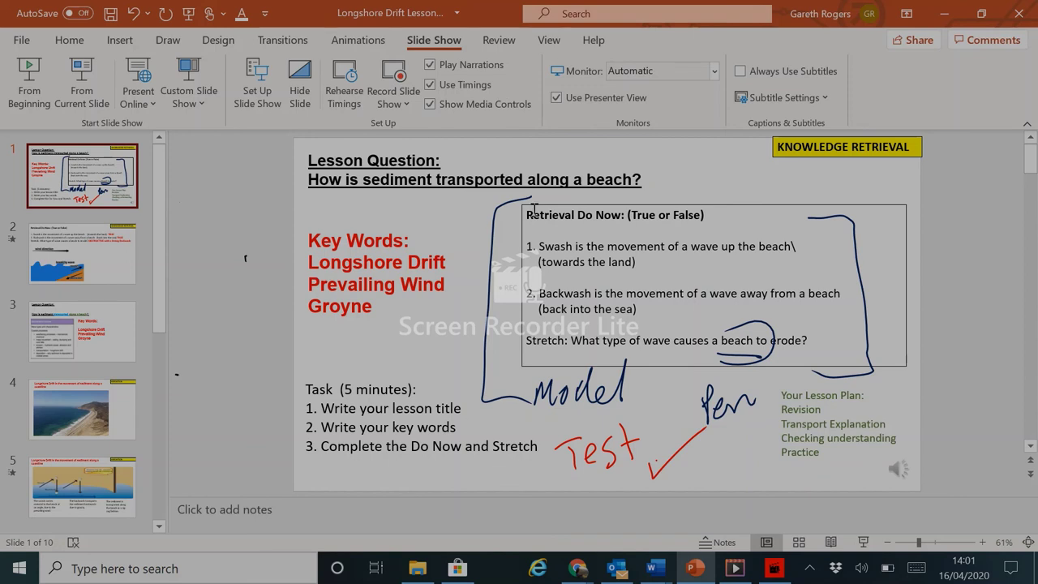